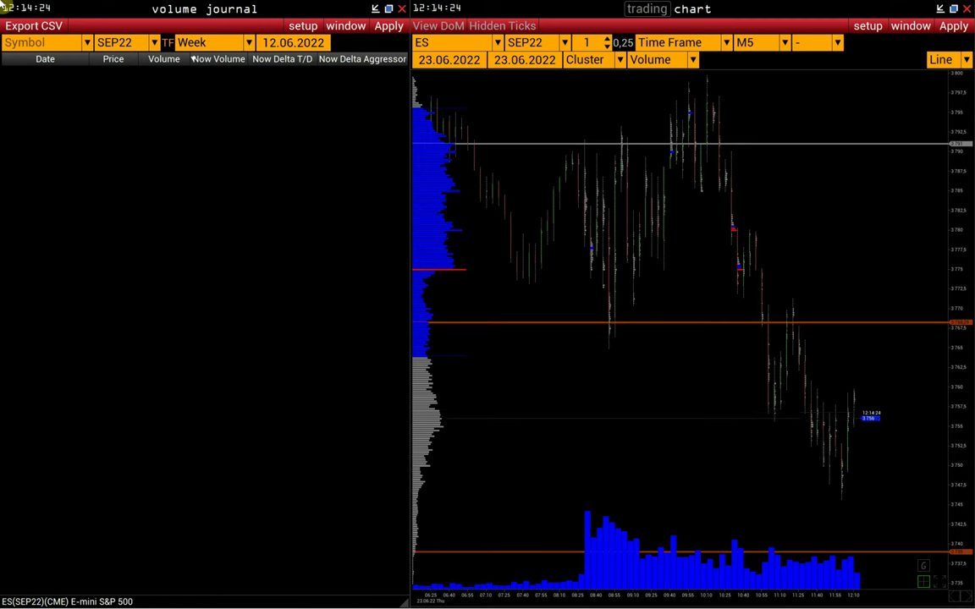
- Set the volume journal's symbol to ES (CME) from the Symbol field suggestions
{"action": "left_click", "coordinate": [15, 41]}
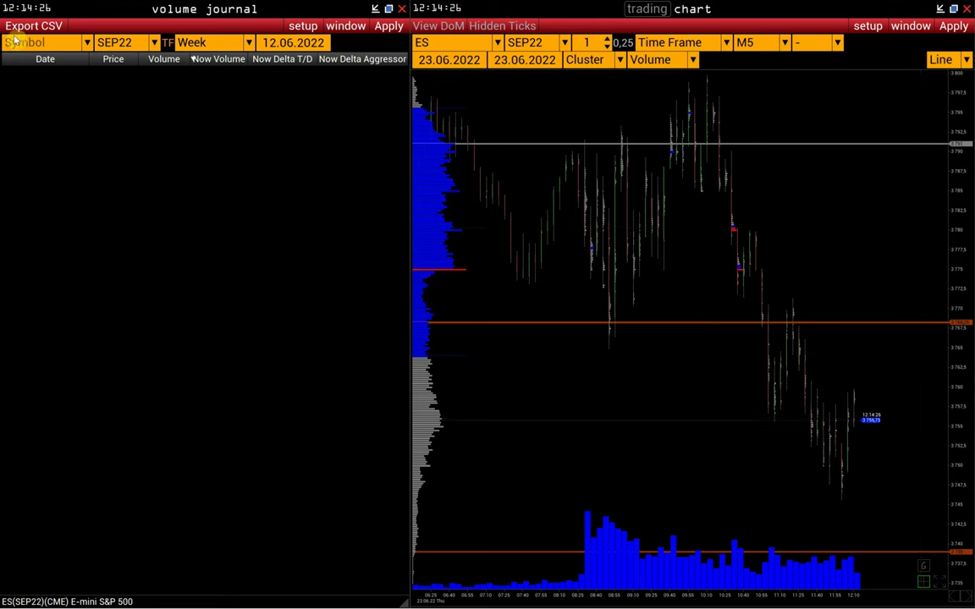
{"action": "type", "text": "es"}
{"action": "left_click", "coordinate": [38, 59]}
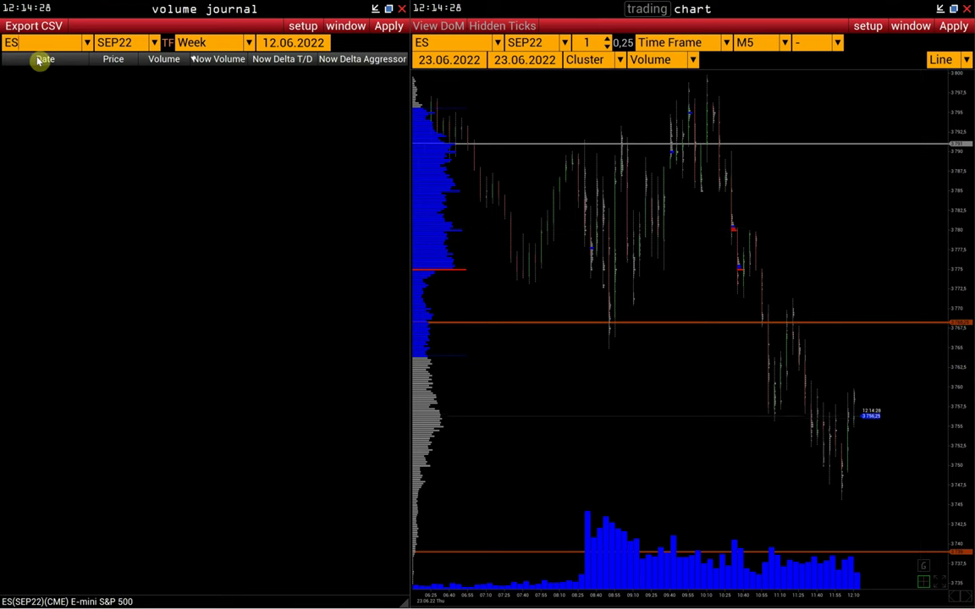
{"action": "left_click", "coordinate": [249, 42]}
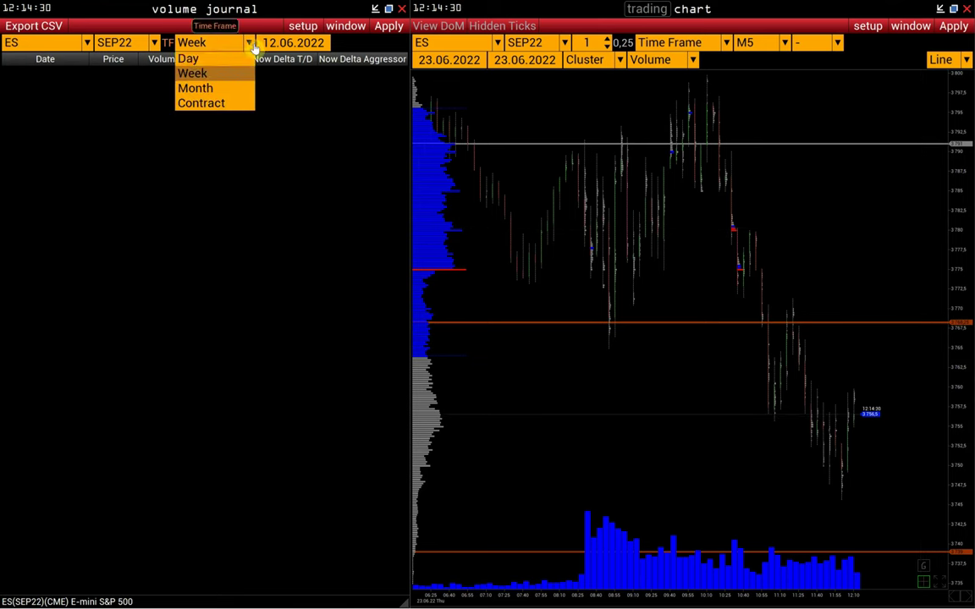
- Load the journal with a Day time frame dated 23.06.2022
{"action": "left_click", "coordinate": [197, 64]}
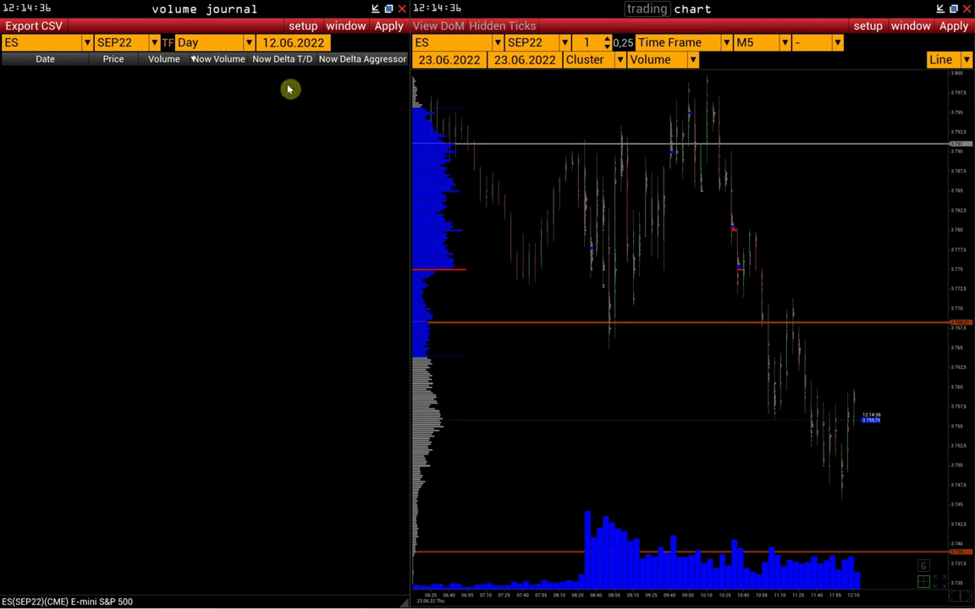
{"action": "left_click", "coordinate": [285, 51]}
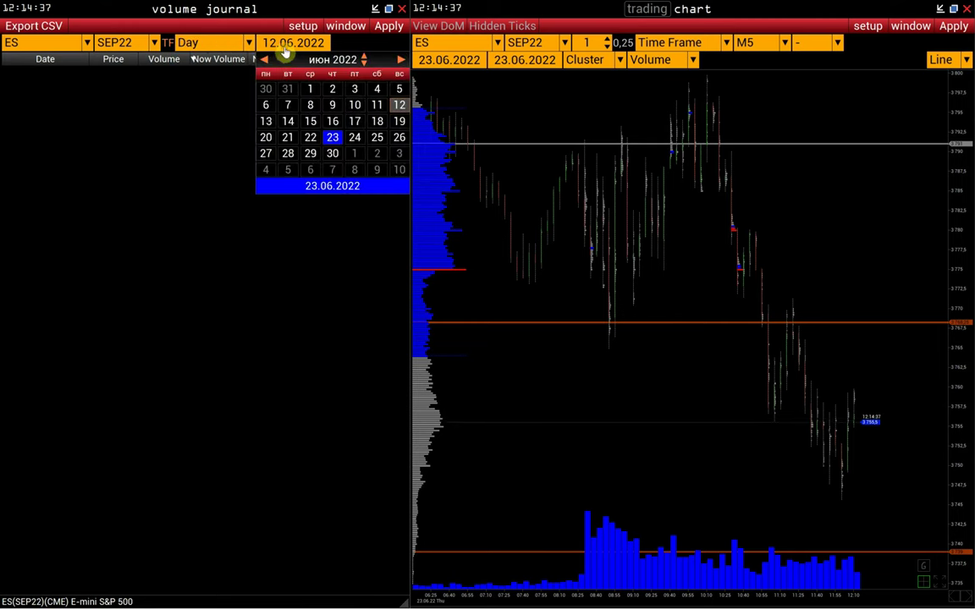
{"action": "left_click", "coordinate": [335, 186]}
{"action": "left_click", "coordinate": [388, 25]}
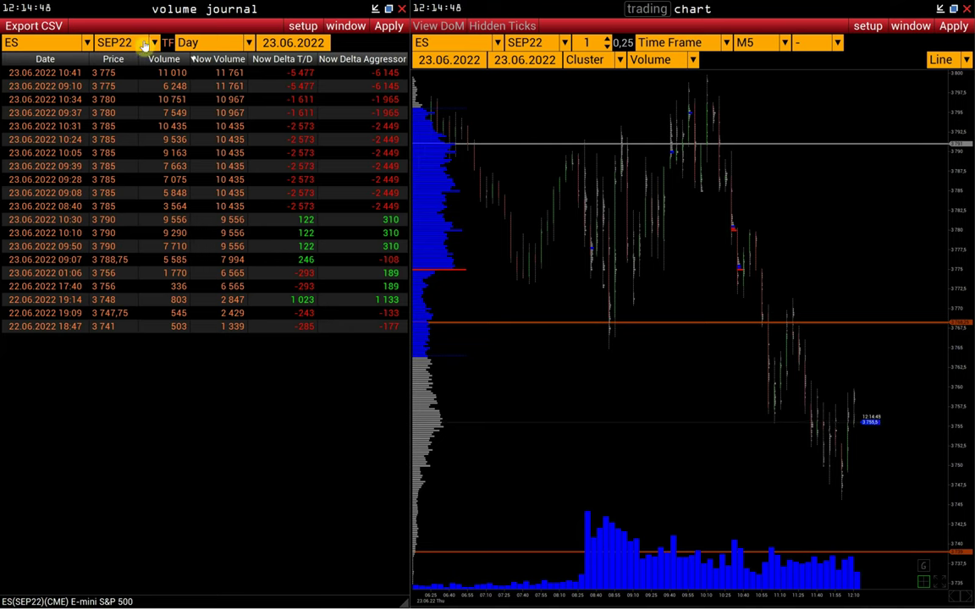
- Sort the journal by Volume descending and select the top 3 775 row at 10:41
{"action": "left_click", "coordinate": [163, 59]}
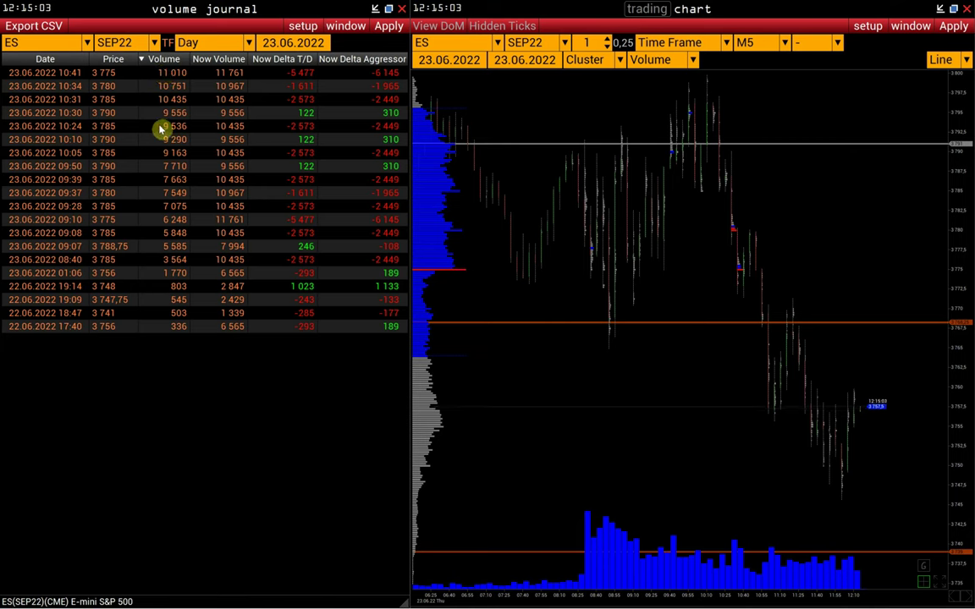
{"action": "left_click", "coordinate": [104, 76]}
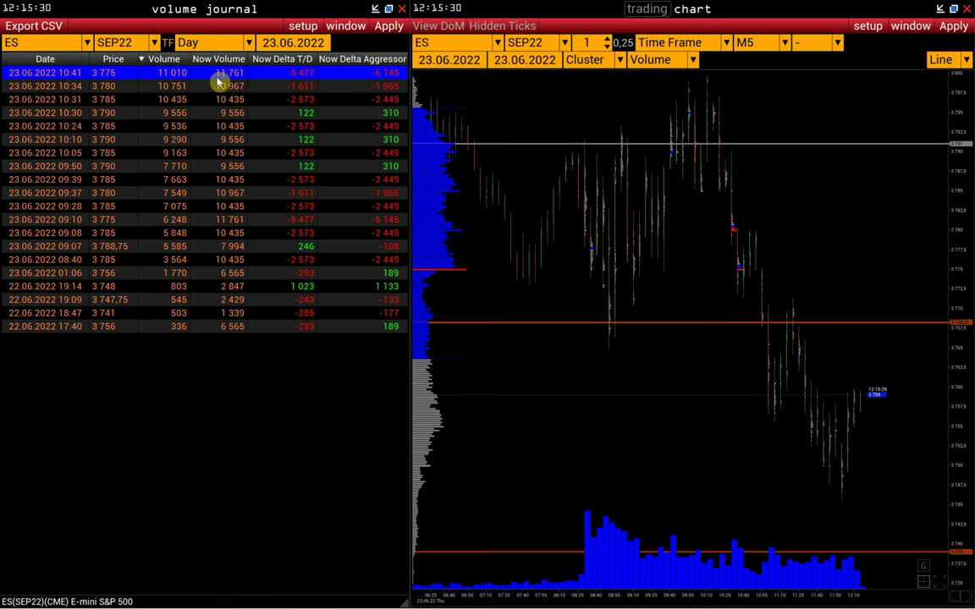
{"action": "left_click", "coordinate": [113, 140]}
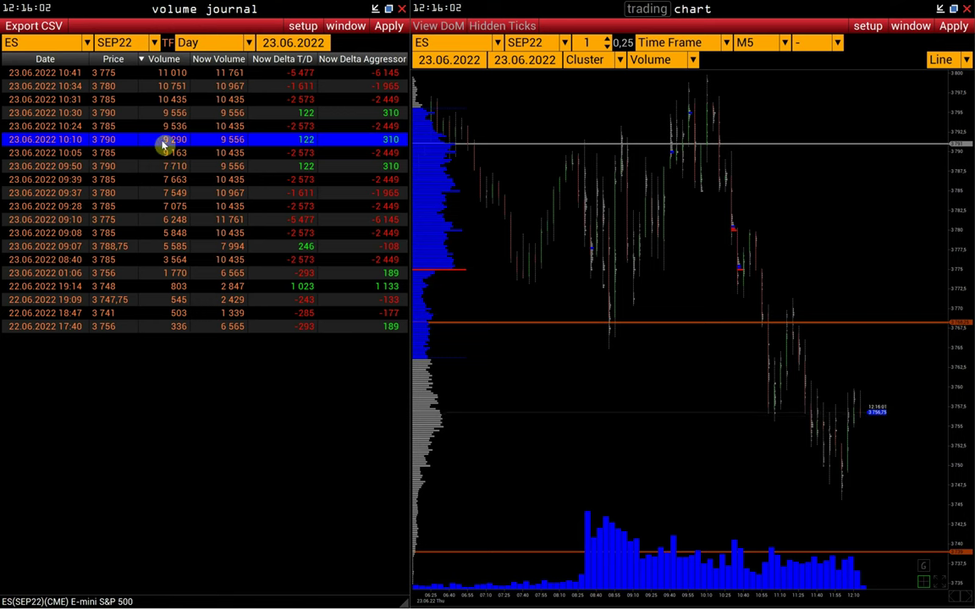
{"action": "left_click", "coordinate": [117, 127]}
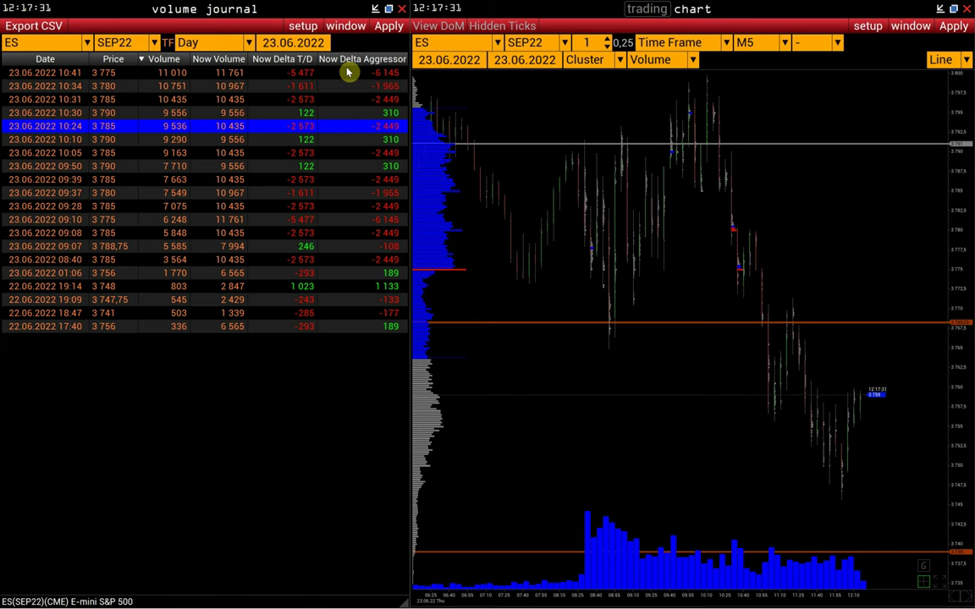
{"action": "left_click", "coordinate": [347, 72]}
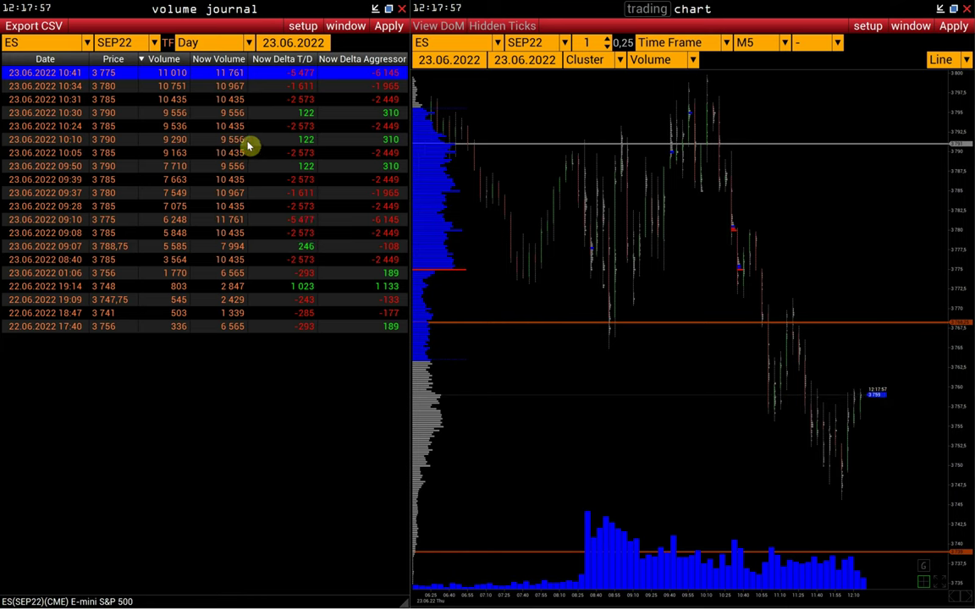
- Copy the 3 775 top-volume row and paste it onto the cluster chart as a line
{"action": "right_click", "coordinate": [201, 76]}
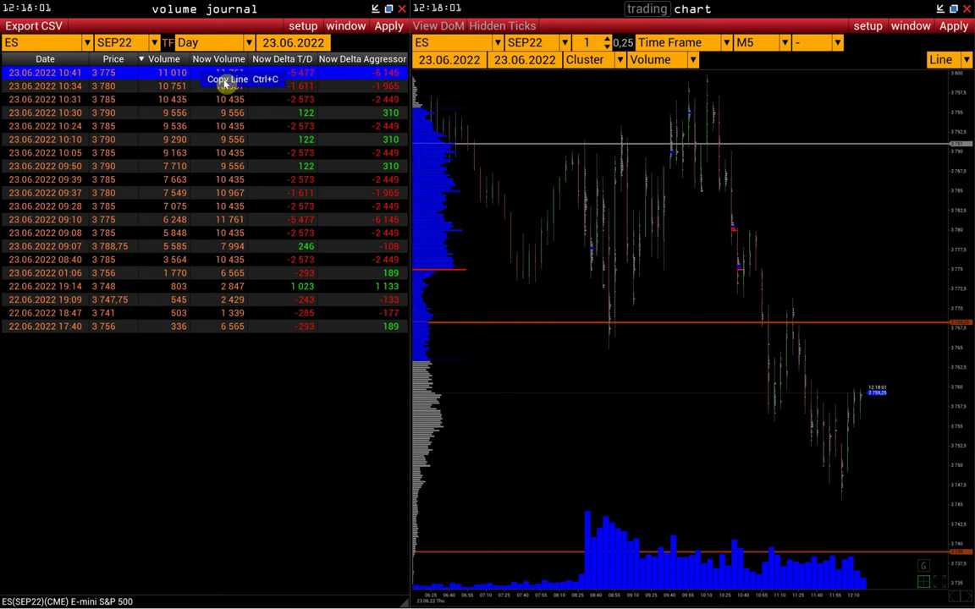
{"action": "left_click", "coordinate": [225, 79]}
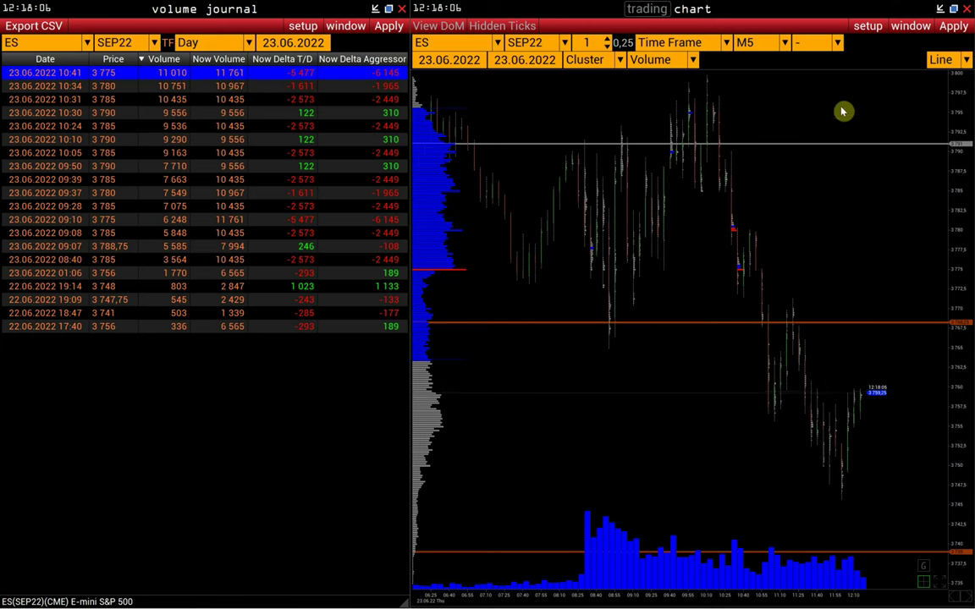
{"action": "left_click", "coordinate": [866, 27]}
{"action": "mouse_move", "coordinate": [847, 166]}
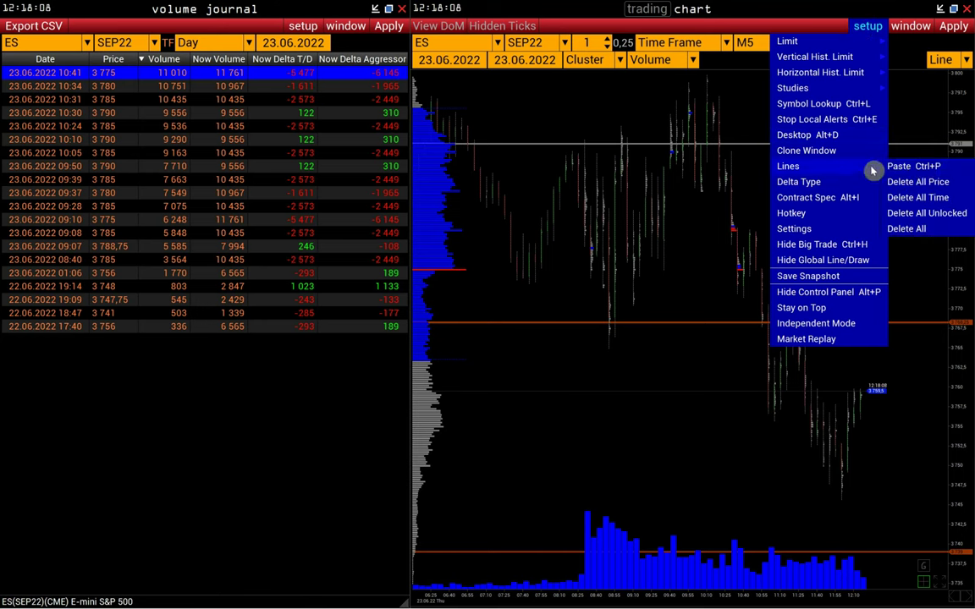
{"action": "left_click", "coordinate": [928, 172]}
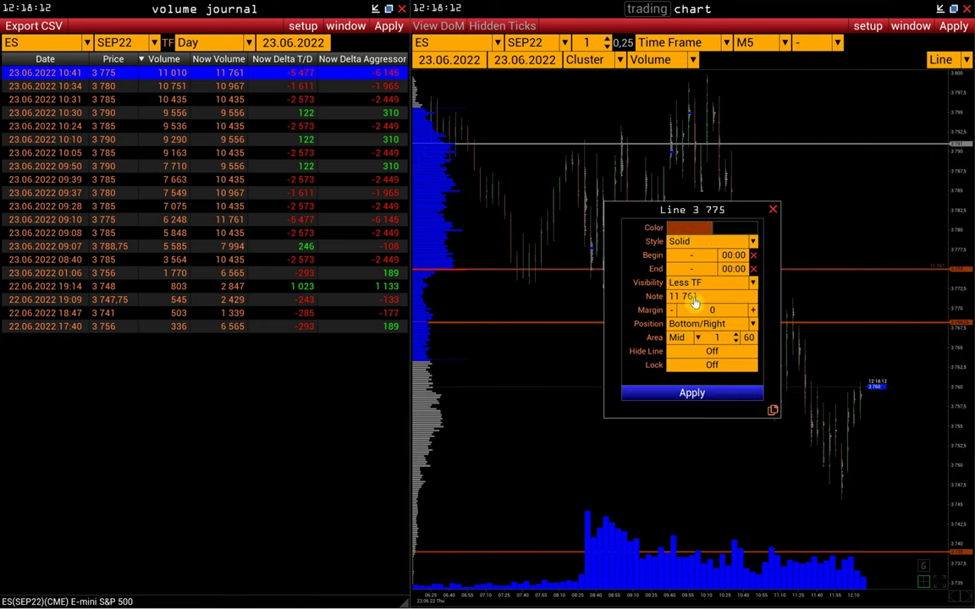
- Make the pasted line dark red with the note 'POC today' and apply it
{"action": "left_click", "coordinate": [681, 228]}
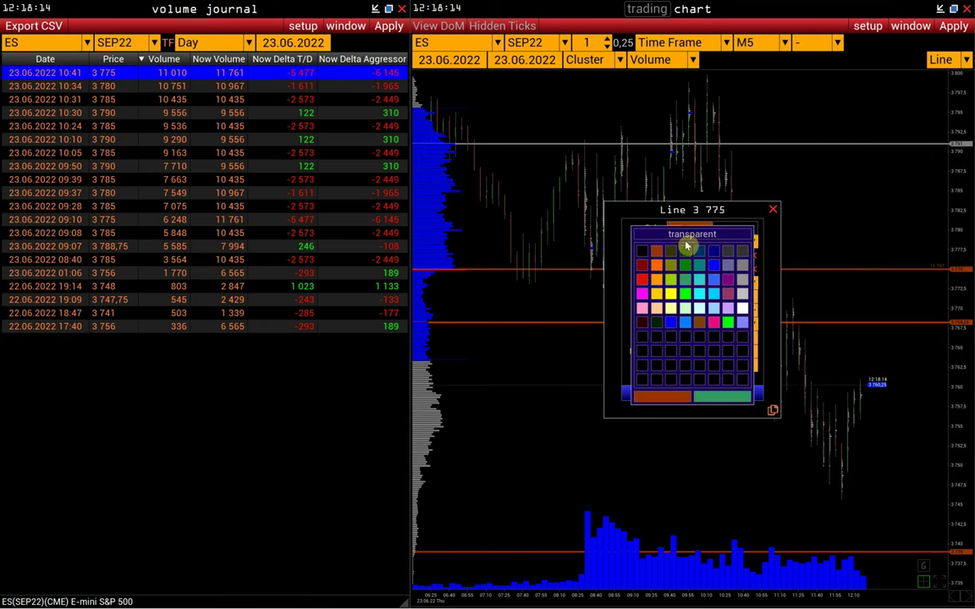
{"action": "left_click", "coordinate": [643, 266]}
{"action": "double_click", "coordinate": [692, 296]}
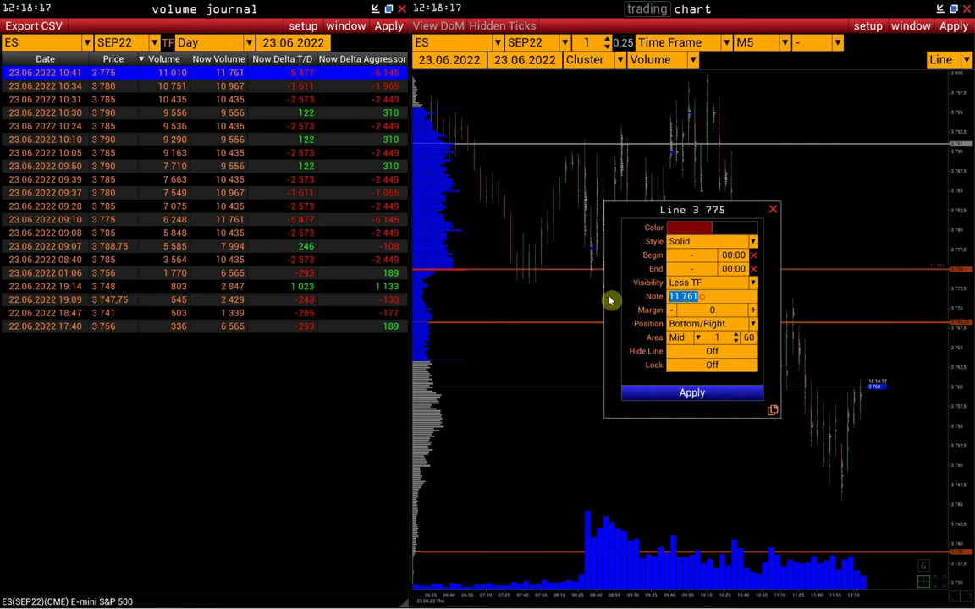
{"action": "type", "text": "POC"}
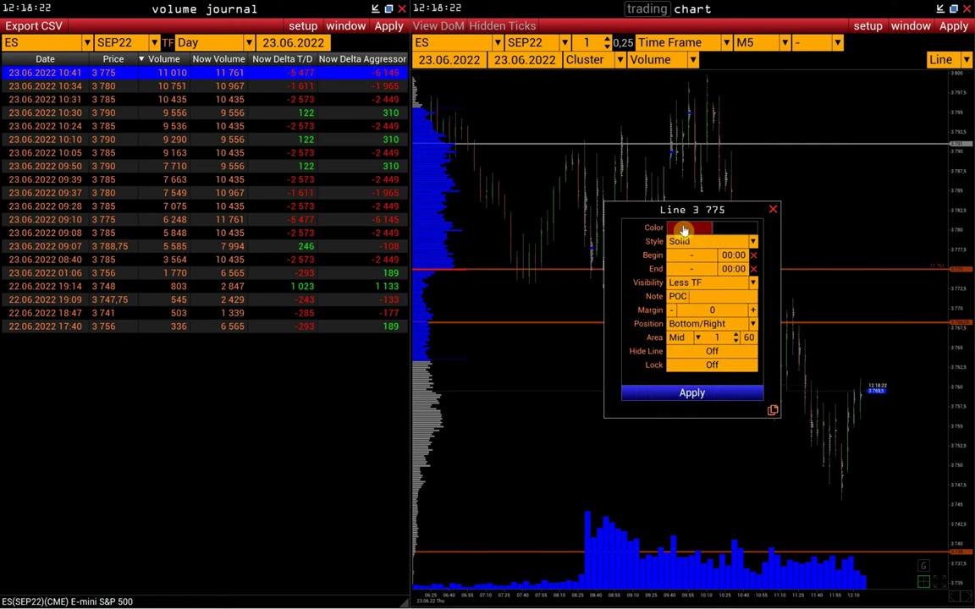
{"action": "type", "text": " today"}
{"action": "left_click", "coordinate": [699, 392]}
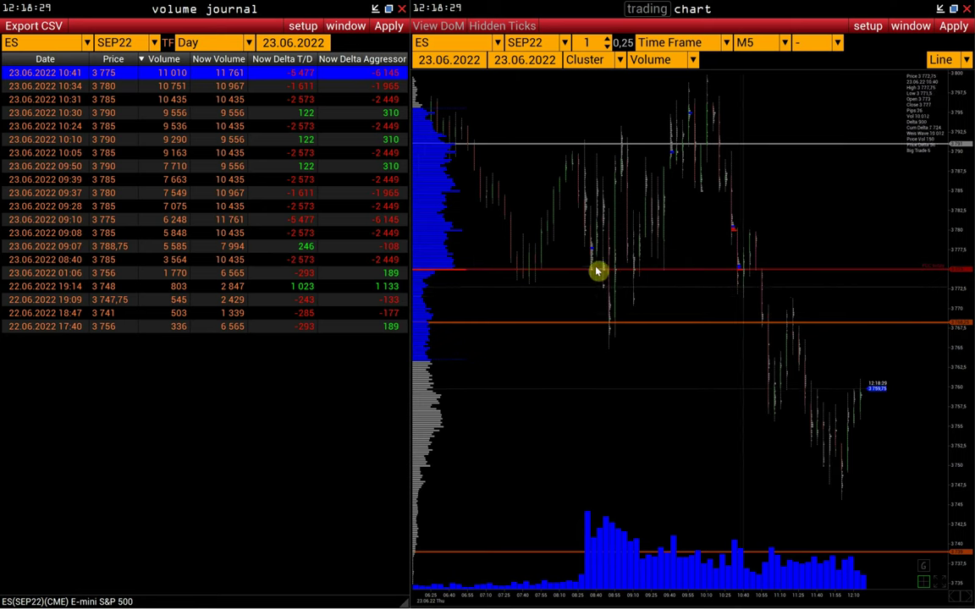
- Rescale the chart's price axis to show more levels, then bring up the journal's TF list
{"action": "scroll", "coordinate": [942, 274], "scroll_direction": "up", "scroll_amount": 2}
{"action": "left_click_drag", "start_coordinate": [949, 277], "coordinate": [959, 302]}
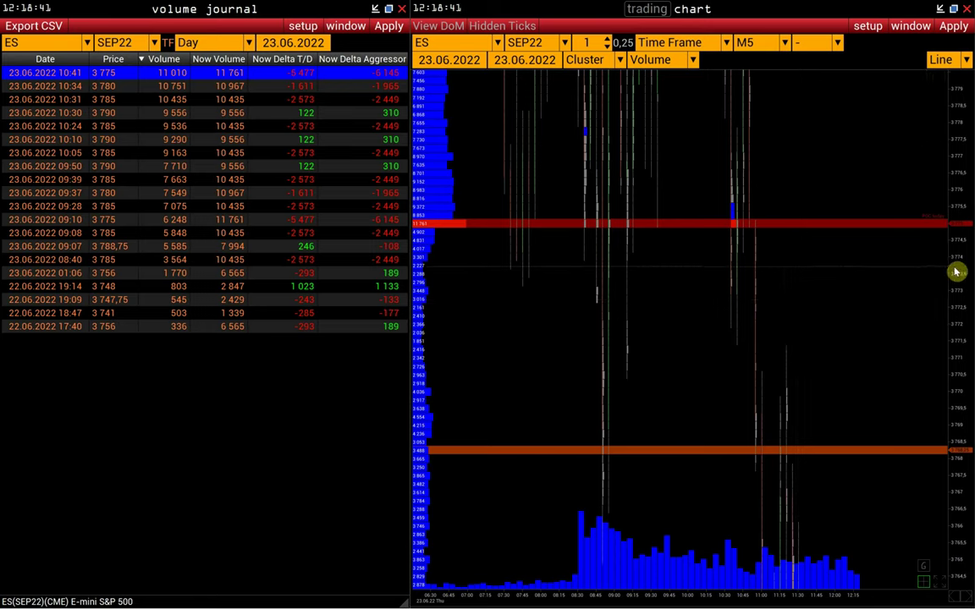
{"action": "left_click_drag", "start_coordinate": [957, 270], "coordinate": [945, 353]}
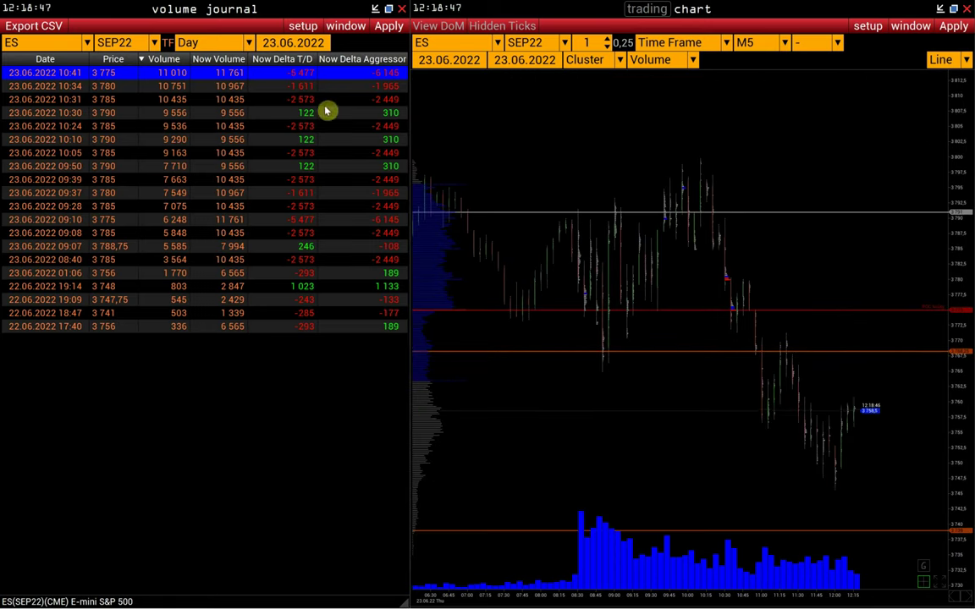
{"action": "left_click", "coordinate": [226, 50]}
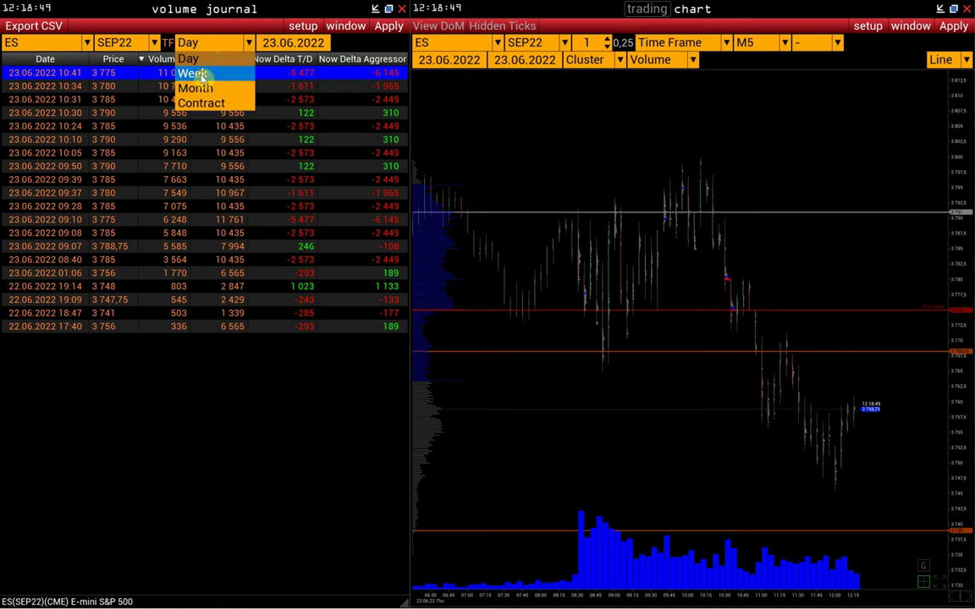
- Load the journal with a Week time frame starting 12.06.2022
{"action": "left_click", "coordinate": [215, 73]}
{"action": "left_click", "coordinate": [287, 49]}
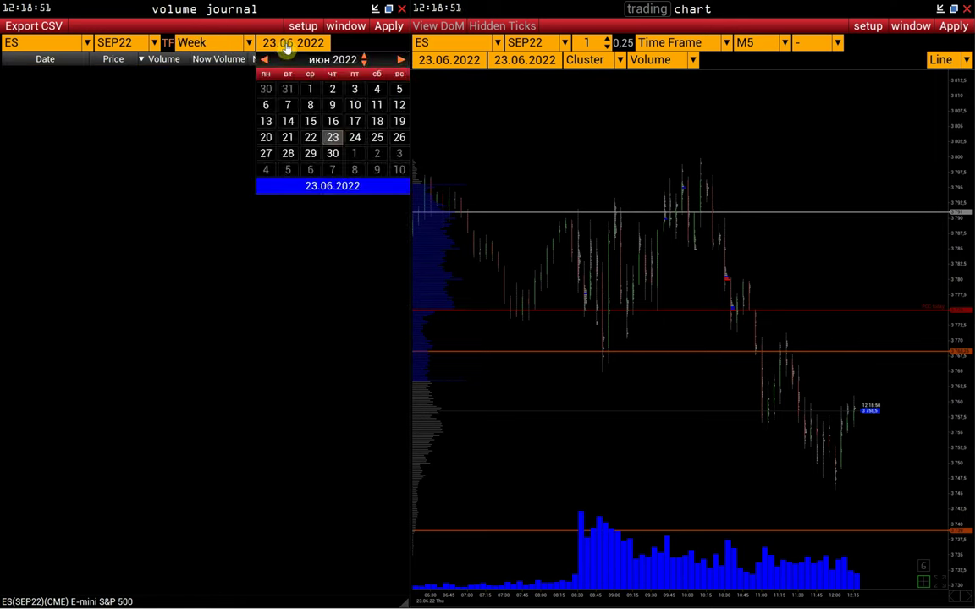
{"action": "left_click", "coordinate": [308, 120]}
{"action": "left_click", "coordinate": [385, 26]}
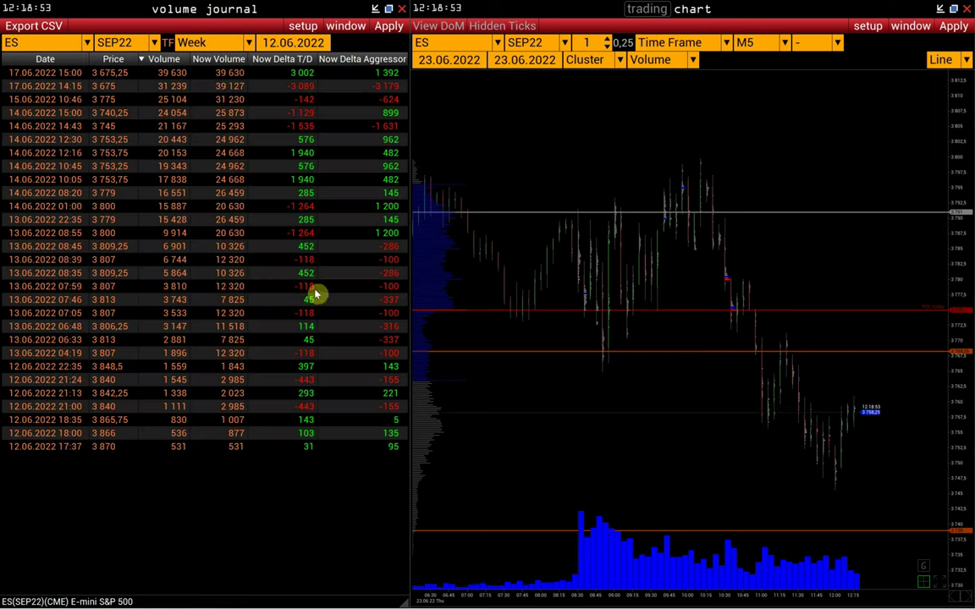
- Sort by Now Volume descending and copy the top 3 675,25 level
{"action": "left_click", "coordinate": [220, 61]}
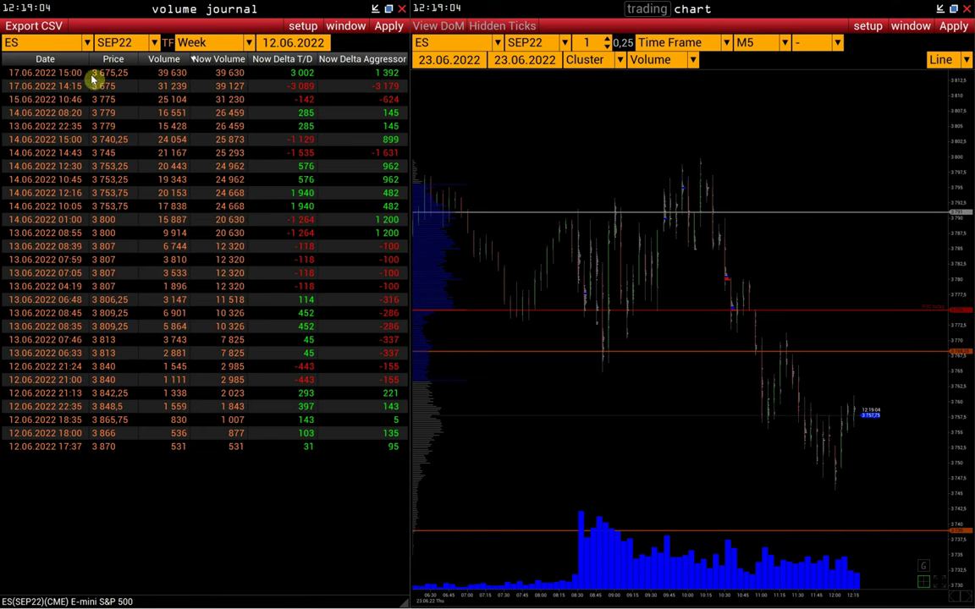
{"action": "left_click", "coordinate": [180, 74]}
{"action": "right_click", "coordinate": [184, 77]}
{"action": "left_click", "coordinate": [199, 81]}
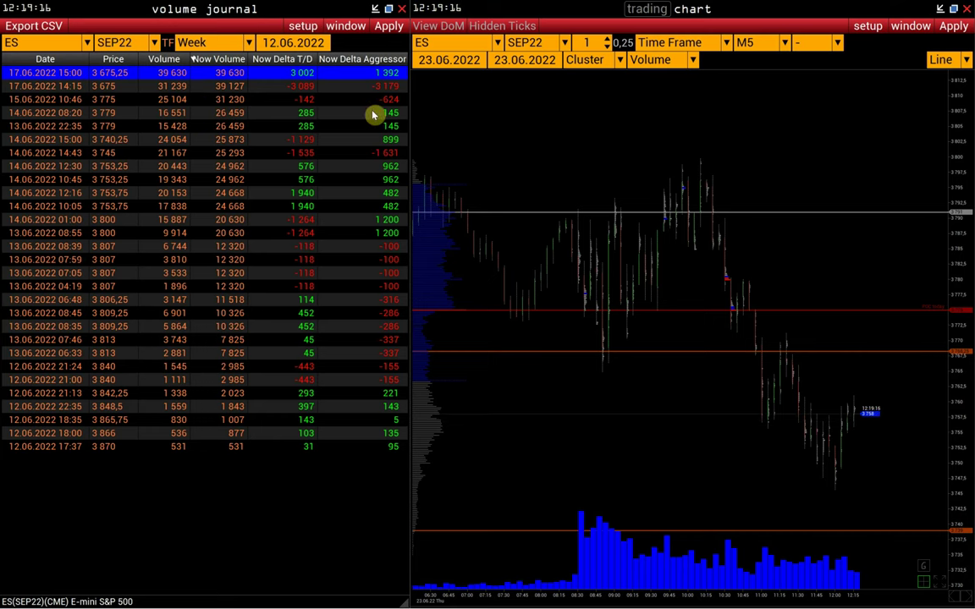
- Set the chart's date range to 13.06.2022–17.06.2022 and reload it
{"action": "left_click", "coordinate": [442, 63]}
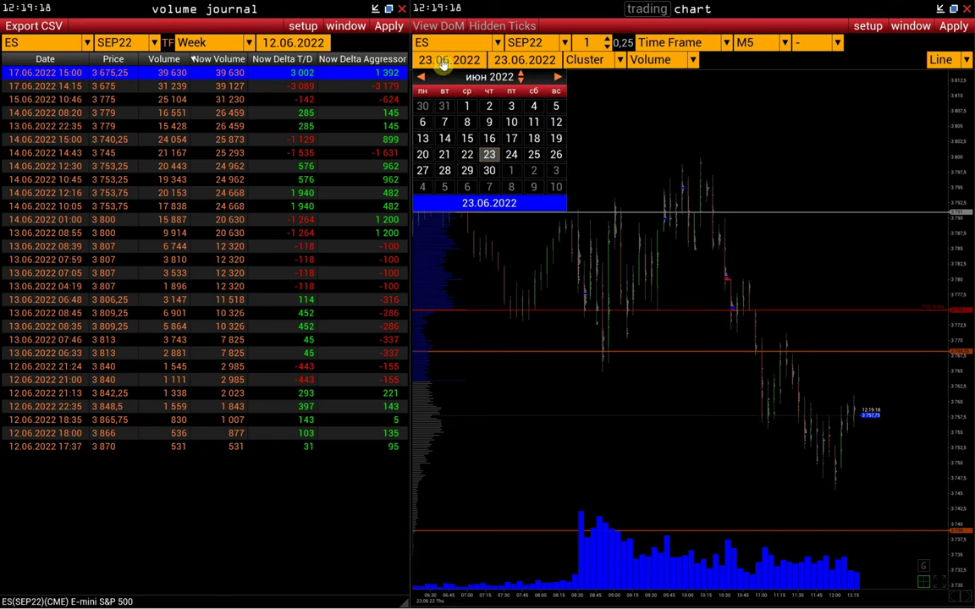
{"action": "left_click", "coordinate": [423, 138]}
{"action": "left_click", "coordinate": [543, 61]}
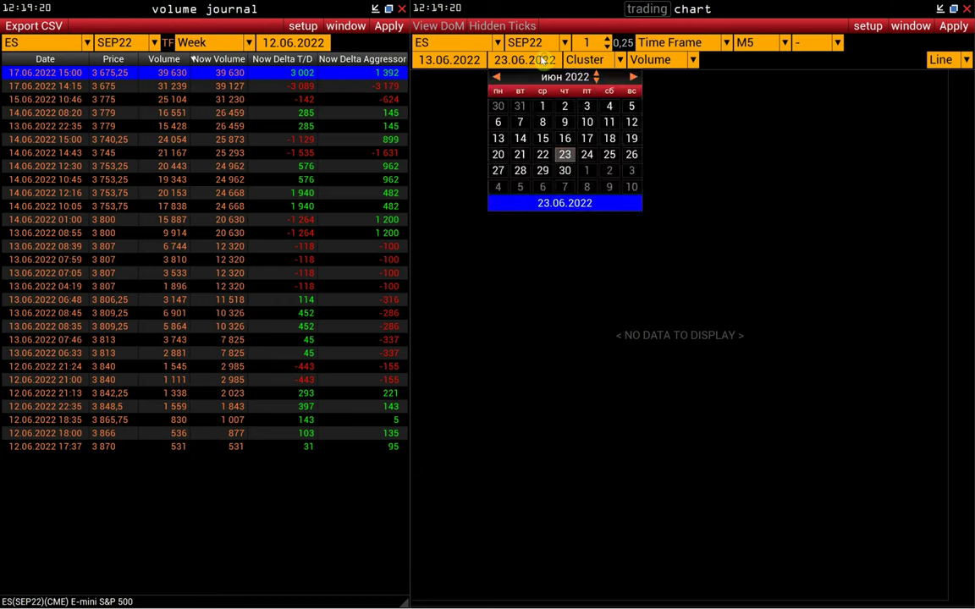
{"action": "left_click", "coordinate": [587, 138]}
{"action": "left_click", "coordinate": [951, 26]}
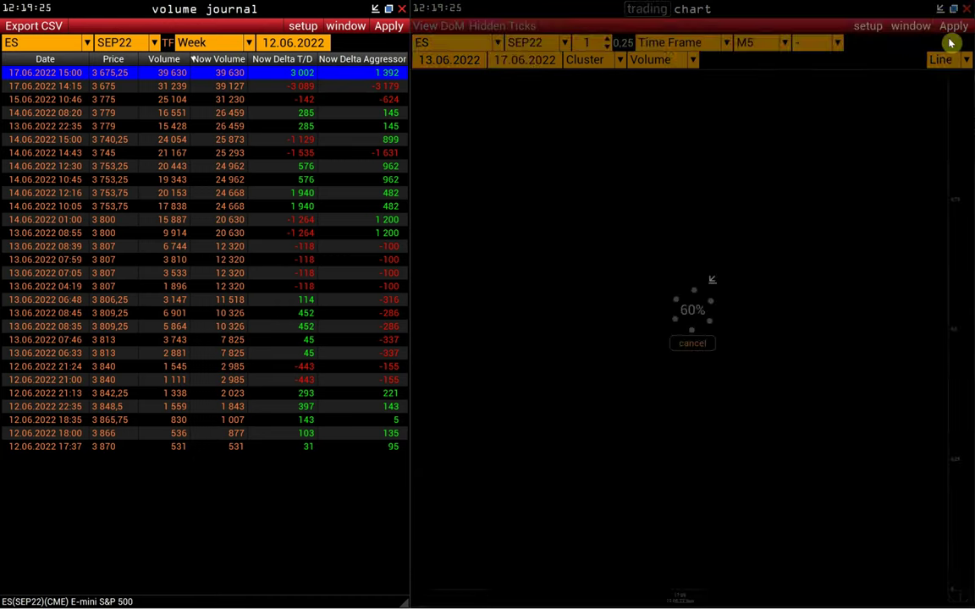
- Paste the copied 3 675,25 level as a green chart line, selecting its note for editing
{"action": "left_click", "coordinate": [867, 26]}
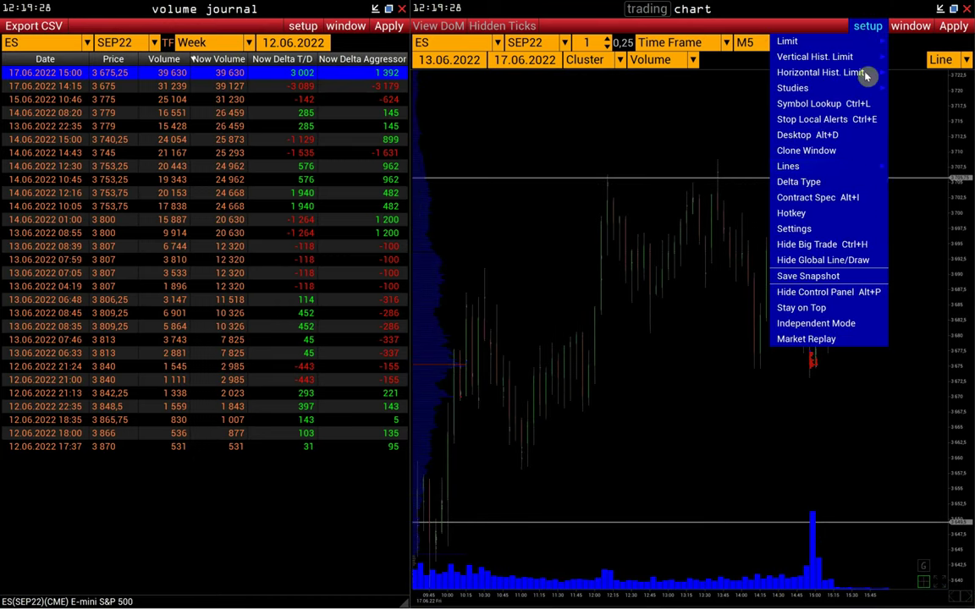
{"action": "mouse_move", "coordinate": [858, 172]}
{"action": "left_click", "coordinate": [895, 166]}
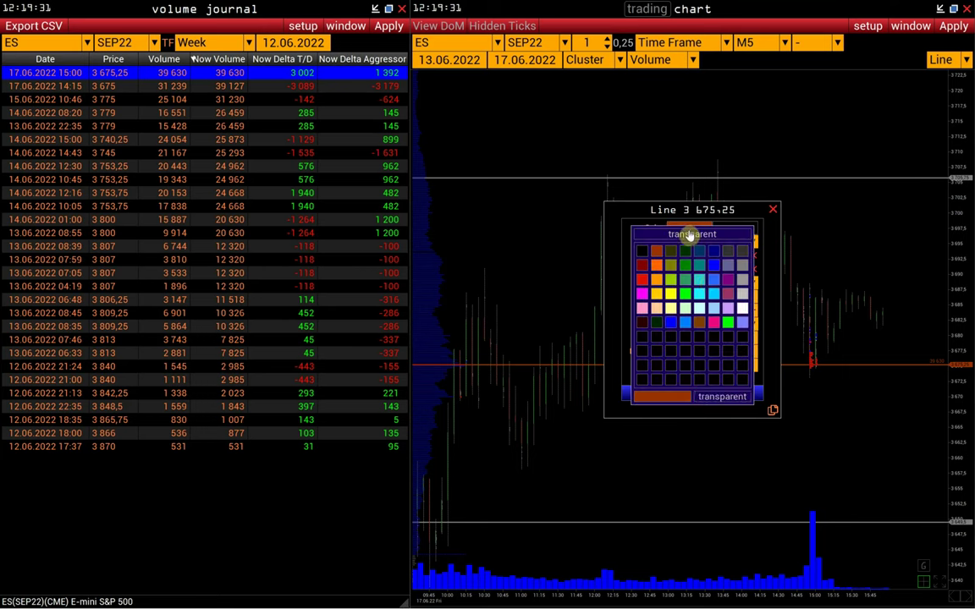
{"action": "left_click", "coordinate": [699, 279]}
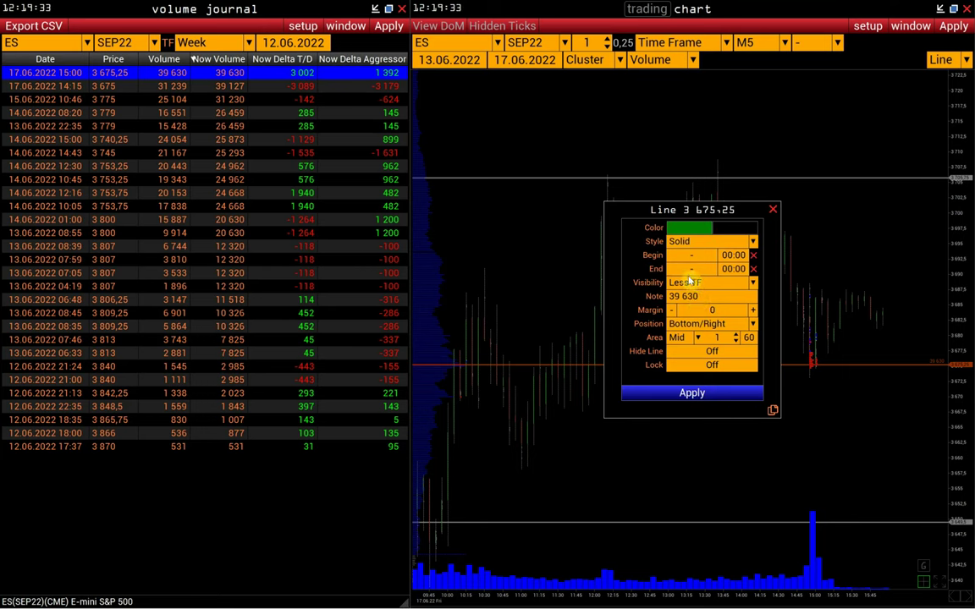
{"action": "key", "text": "Tab"}
- Apply the green 'POC week' line, zoom the price axis around it, then bring up journal setup
{"action": "left_click", "coordinate": [700, 394]}
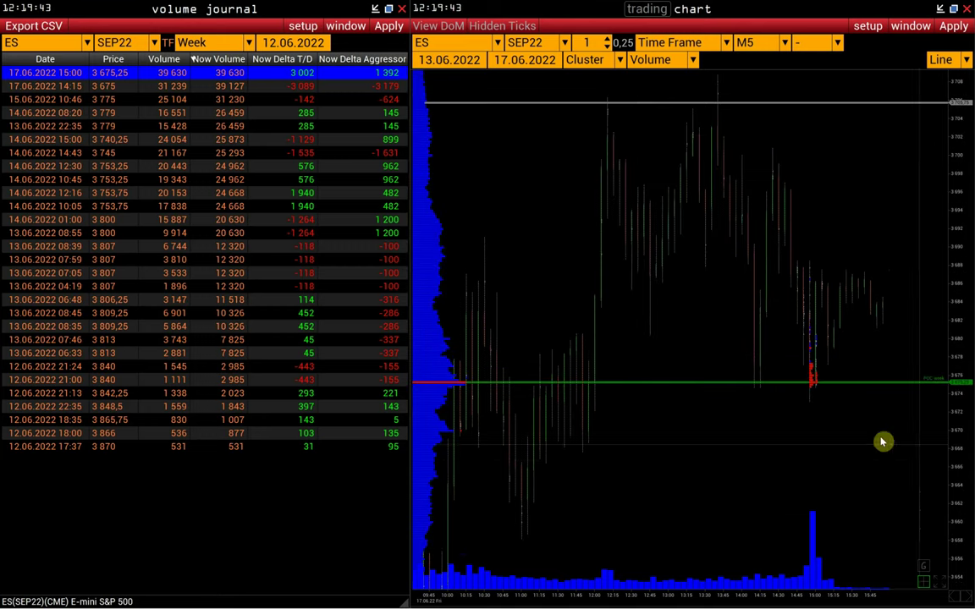
{"action": "left_click_drag", "start_coordinate": [963, 529], "coordinate": [842, 308]}
{"action": "scroll", "coordinate": [952, 420], "scroll_direction": "up", "scroll_amount": 2}
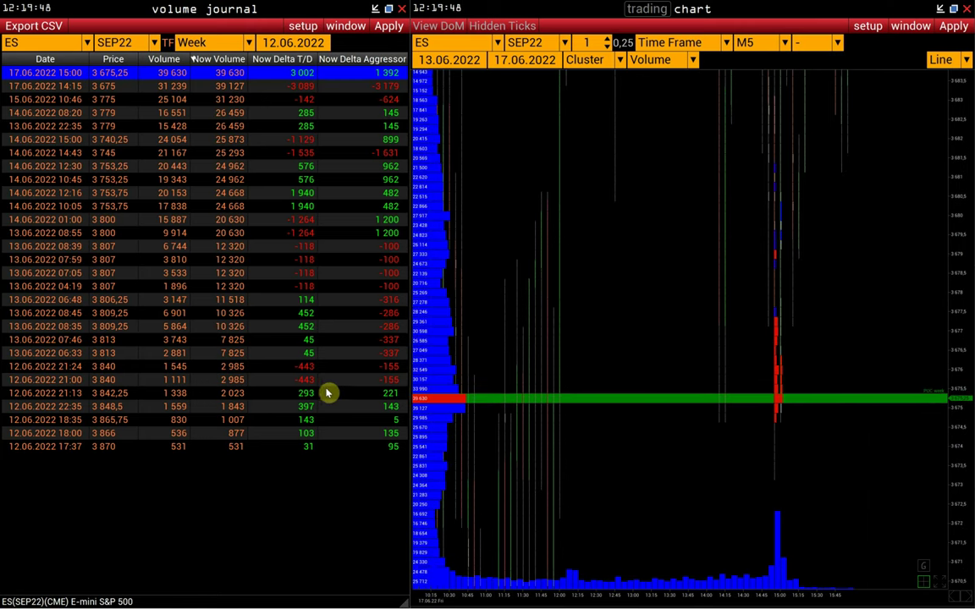
{"action": "left_click", "coordinate": [228, 46]}
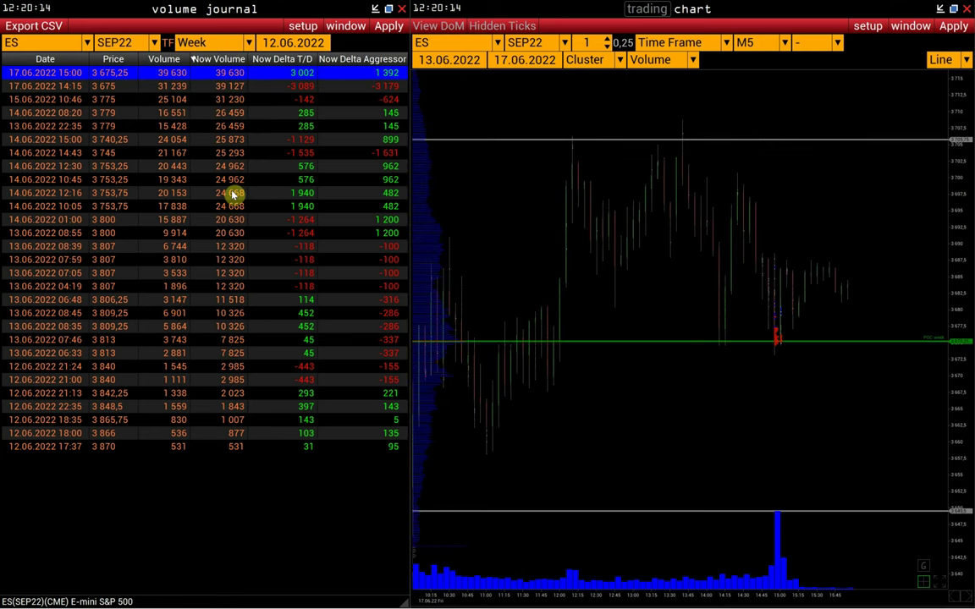
{"action": "left_click", "coordinate": [296, 26]}
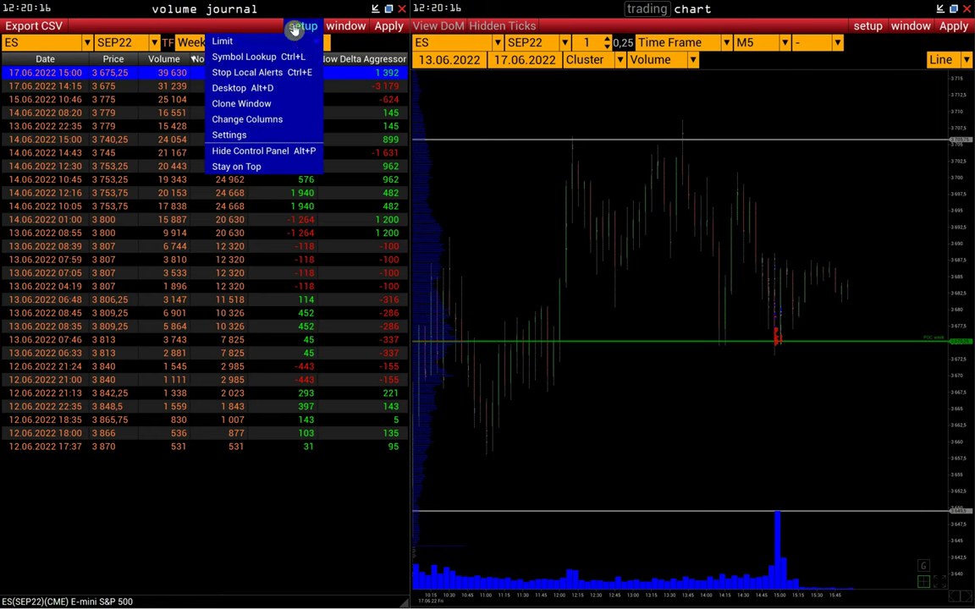
- Add a new Now Volume Limit rule with value 30000
{"action": "mouse_move", "coordinate": [303, 40]}
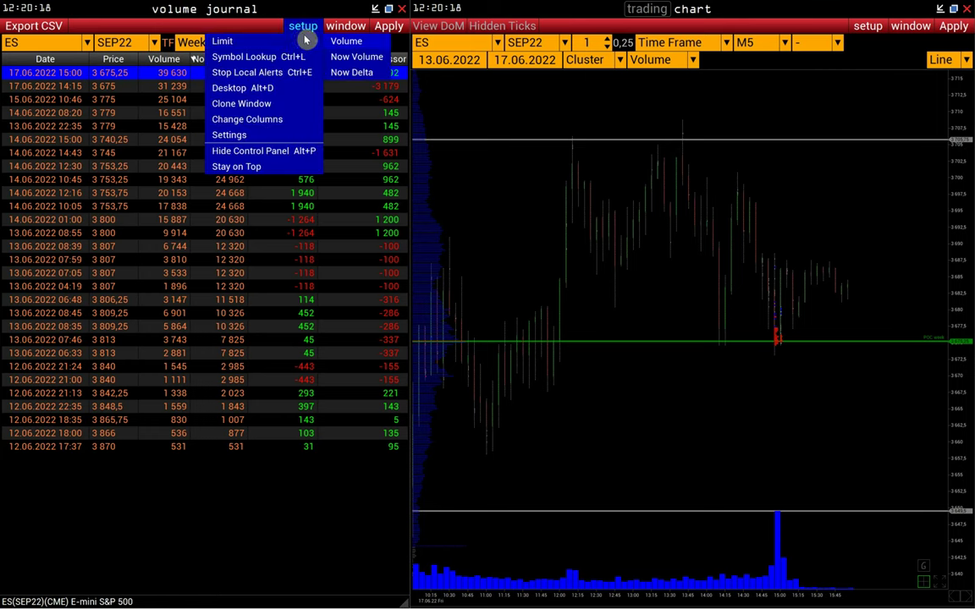
{"action": "left_click", "coordinate": [351, 56]}
{"action": "mouse_move", "coordinate": [303, 181]}
{"action": "left_mouse_down"}
{"action": "mouse_move", "coordinate": [296, 129]}
{"action": "mouse_move", "coordinate": [316, 176]}
{"action": "left_mouse_up"}
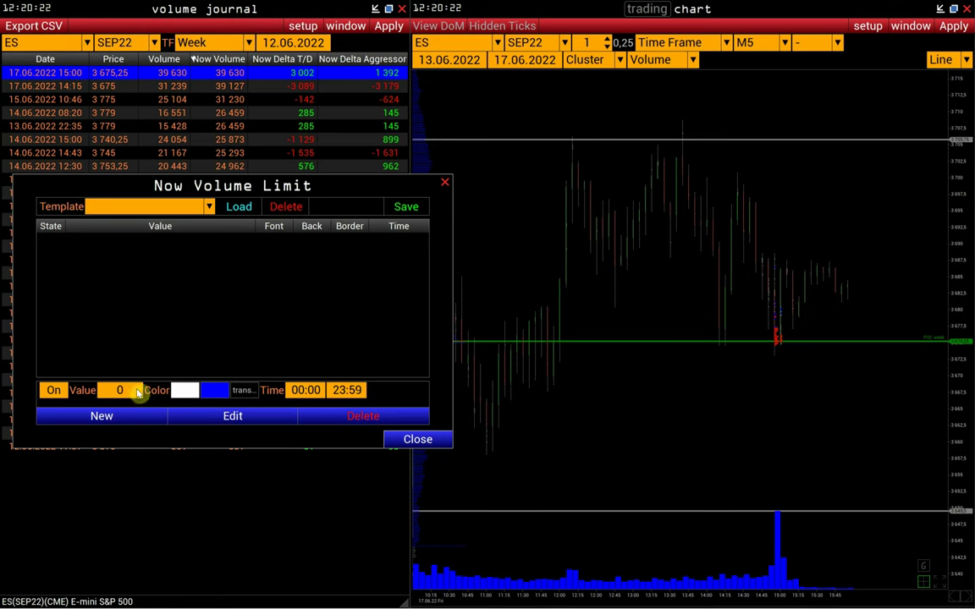
{"action": "left_click", "coordinate": [109, 391]}
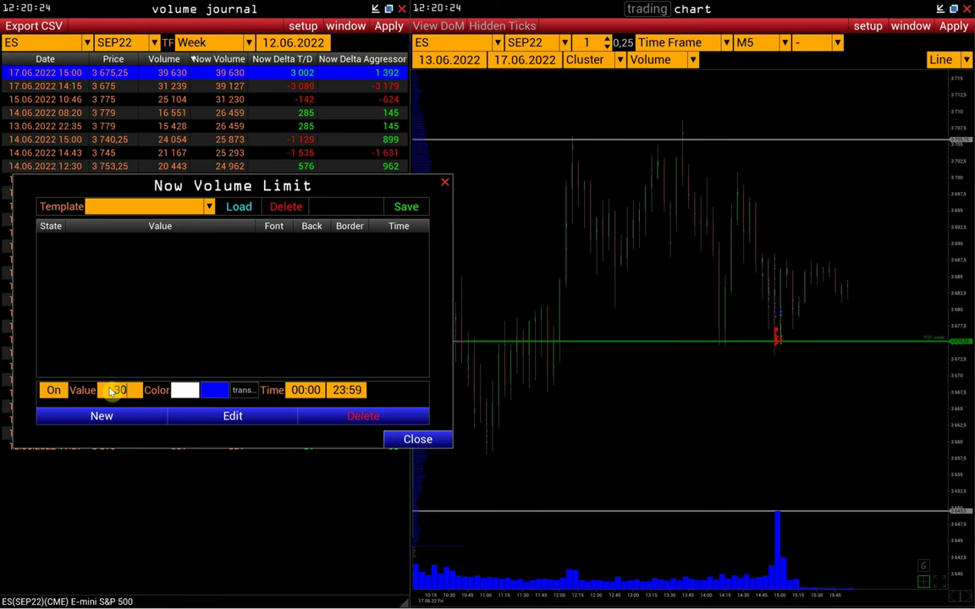
{"action": "type", "text": "30000"}
{"action": "left_click", "coordinate": [148, 418]}
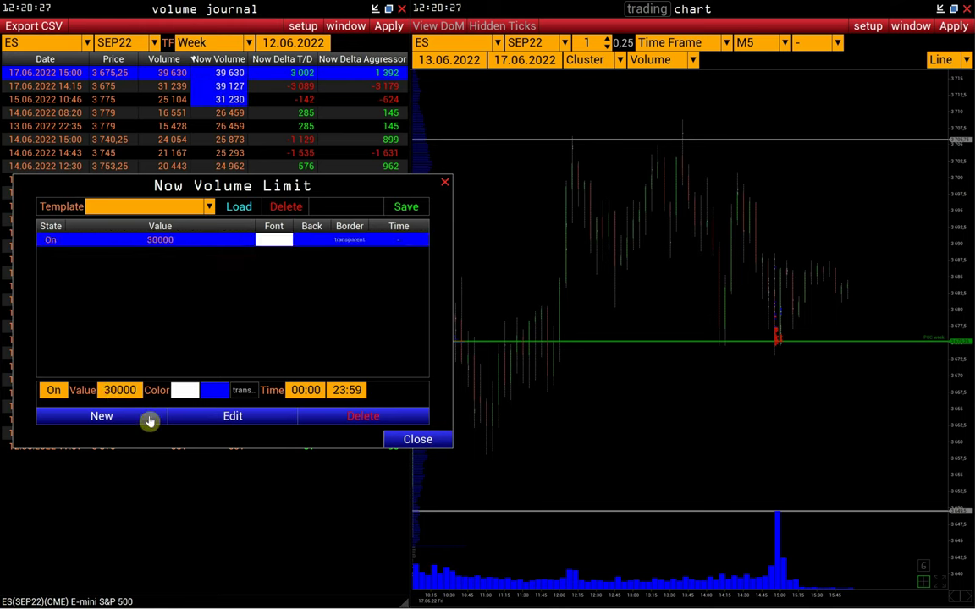